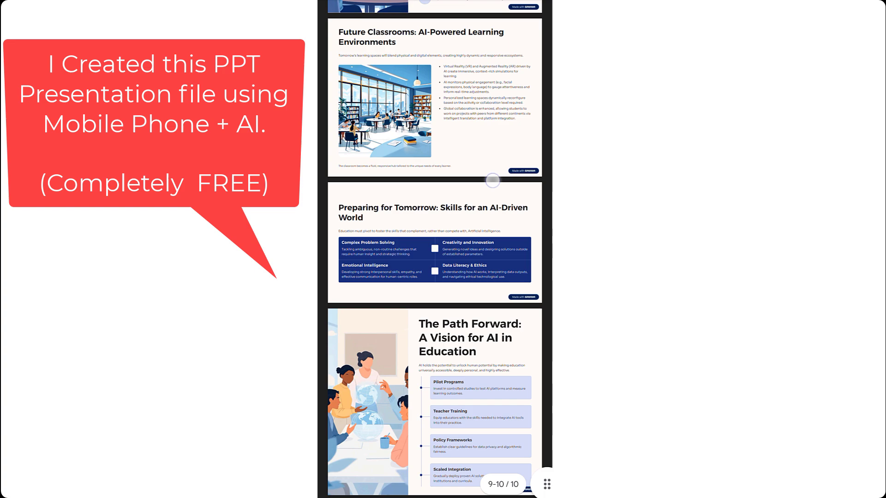
Step: Scroll the PDF viewer back up to the deck's first page
drag(547, 483, 548, 88)
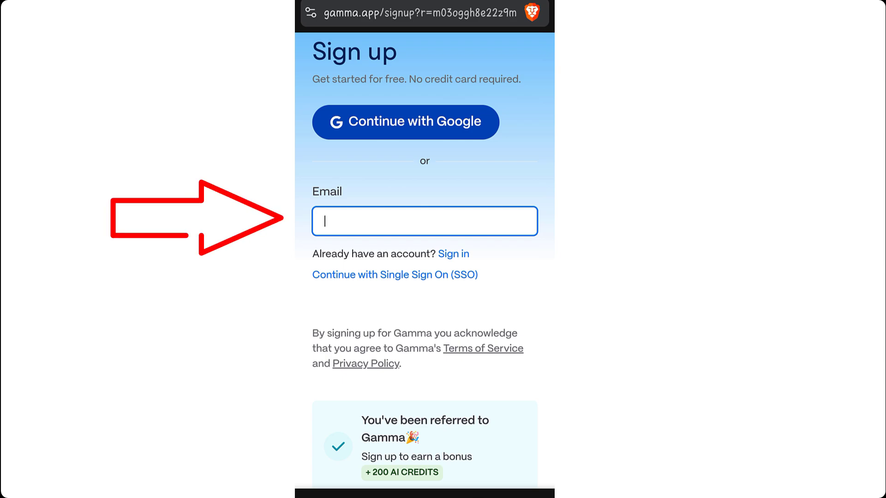
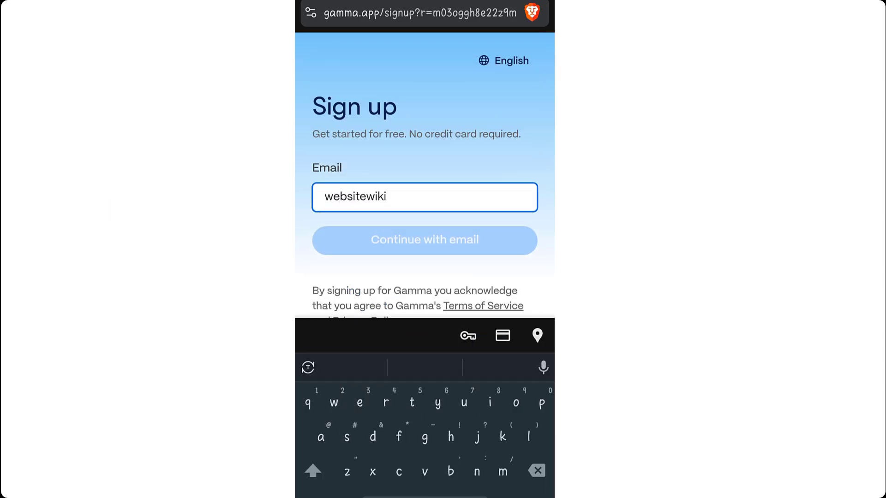
Step: Sign up for Gamma with an email, first name, last name and password
key(Return)
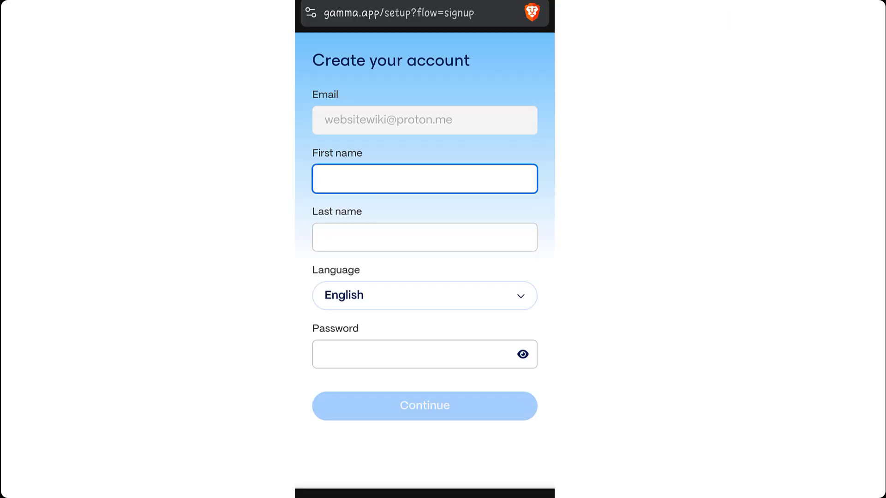
text(Web)
key(Tab)
text(Wiki)
key(Tab)
text(••••••)
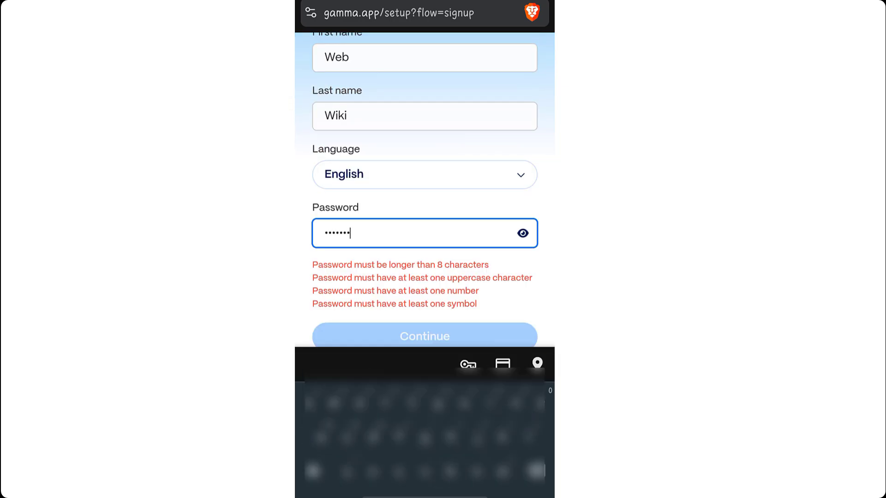
text(•••••••)
key(Return)
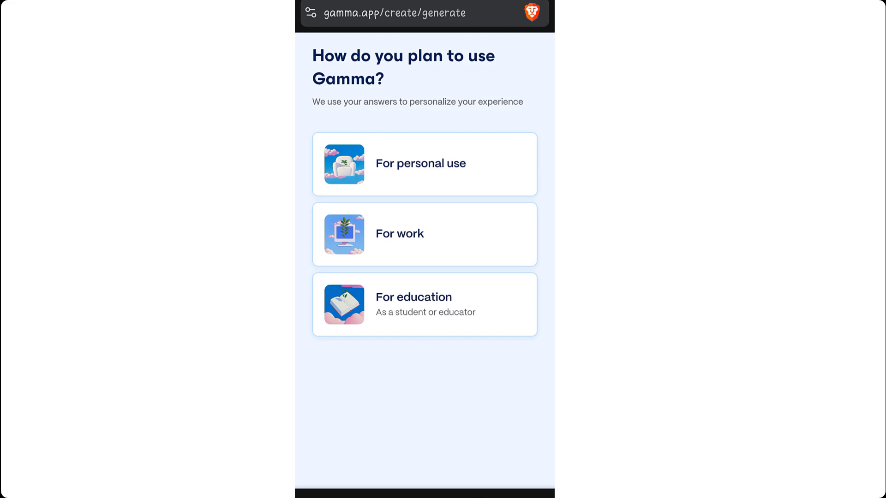
Step: Answer the usage, role and referral-source onboarding questions, then finish with Done
click(430, 171)
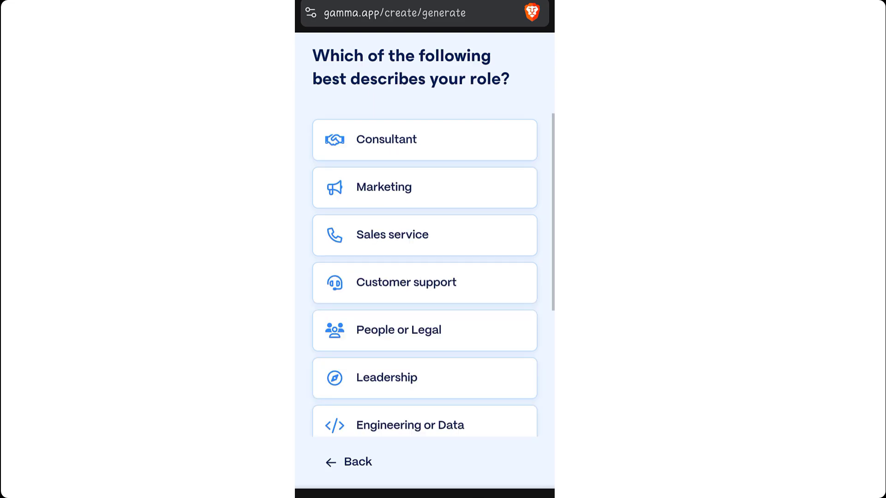
scroll(425, 277, down, 5)
click(451, 178)
click(426, 149)
click(505, 462)
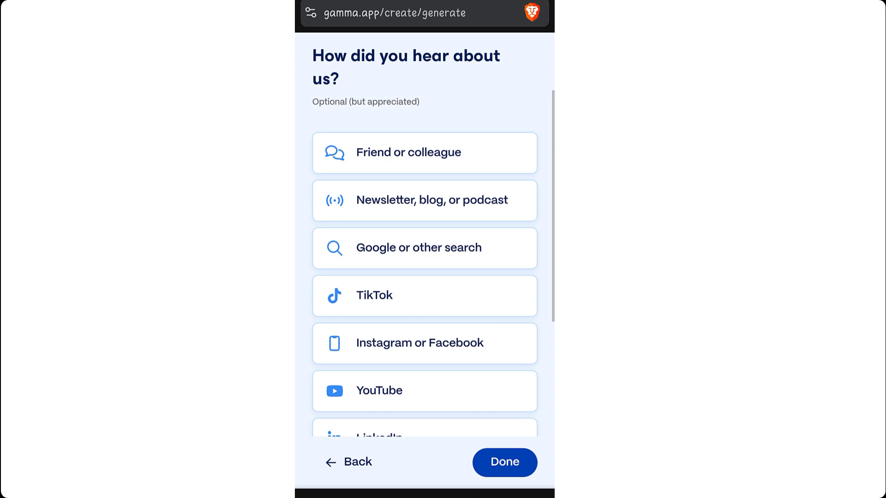
click(386, 388)
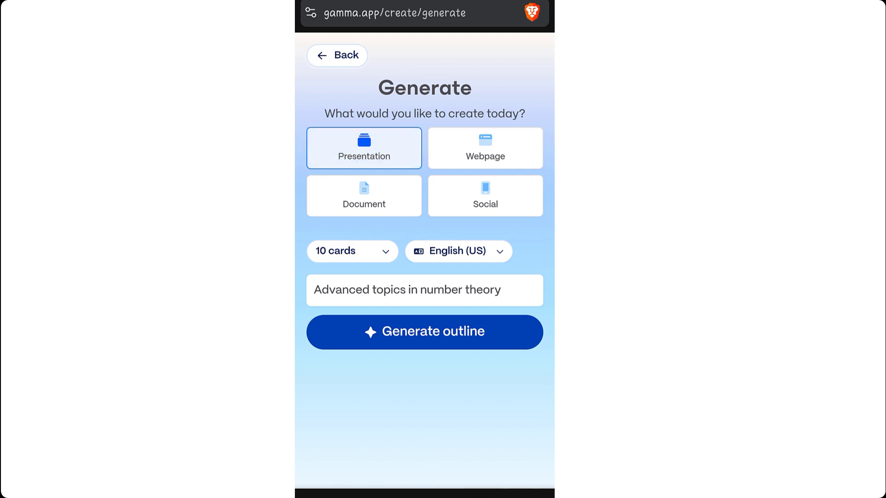
Step: Replace the example prompt with 'Impact of AI in Future Education' and generate a ten-card outline
click(369, 251)
scroll(423, 314, down, 3)
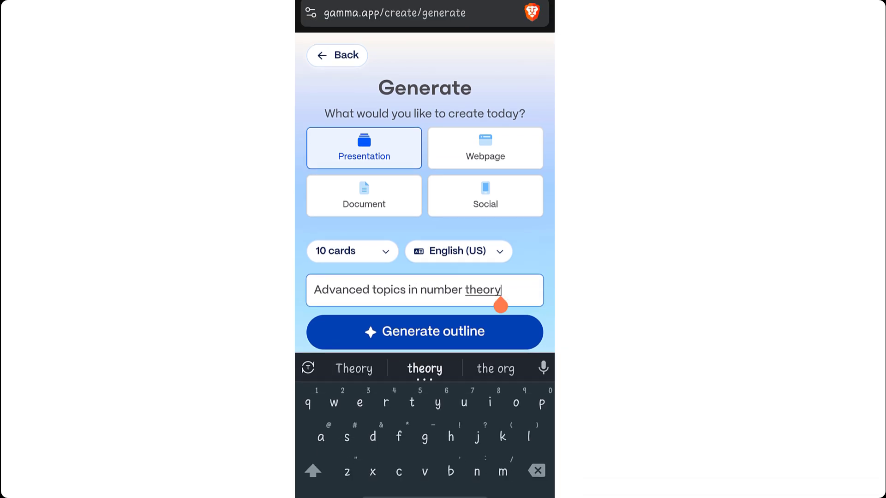
key(BackSpace)
key(BackSpace)
key(BackSpace)
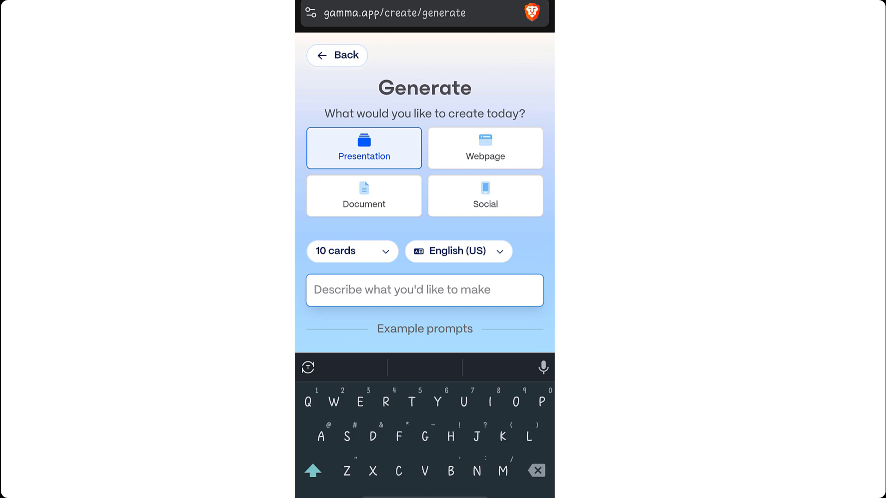
text(Impact of AI in Future Education)
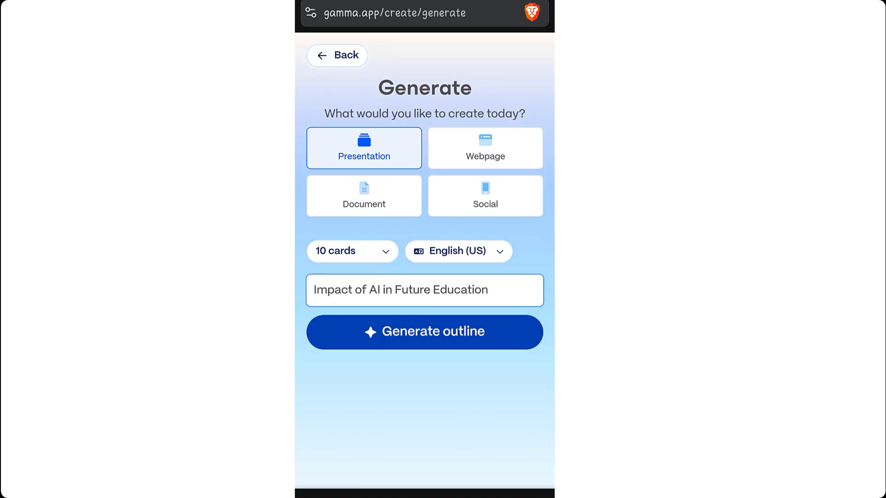
click(457, 336)
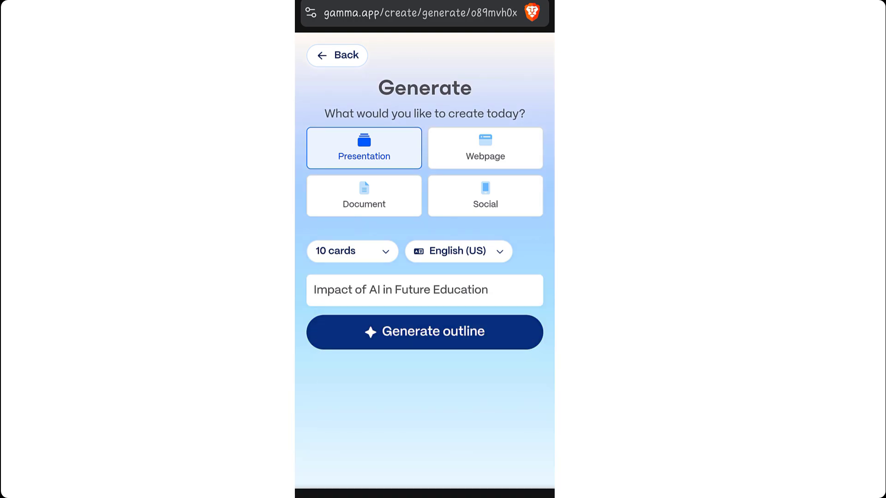
scroll(425, 242, down, 5)
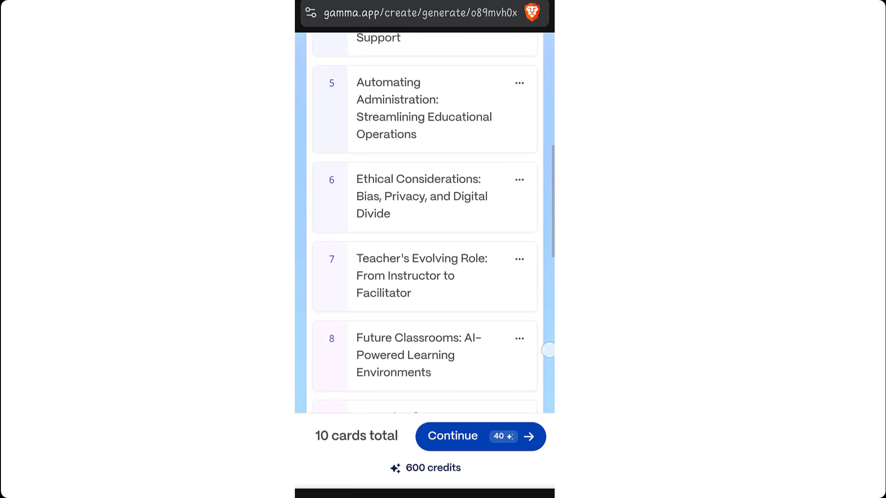
scroll(547, 350, down, 4)
Step: Review the outline through card 10, 'The Path Forward', briefly entering and leaving its title
click(471, 250)
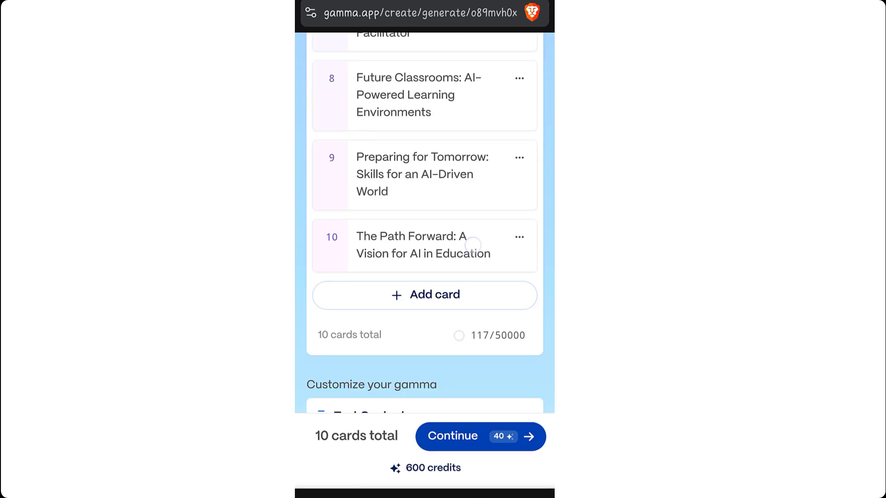
key(Escape)
scroll(528, 346, down, 3)
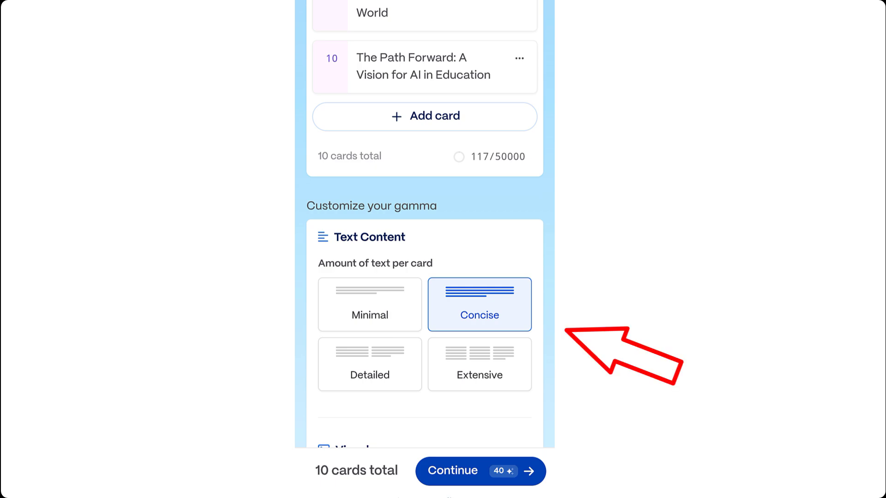
Step: Keep Concise text and use AI images with the Auto-select model in Illustration style
click(480, 305)
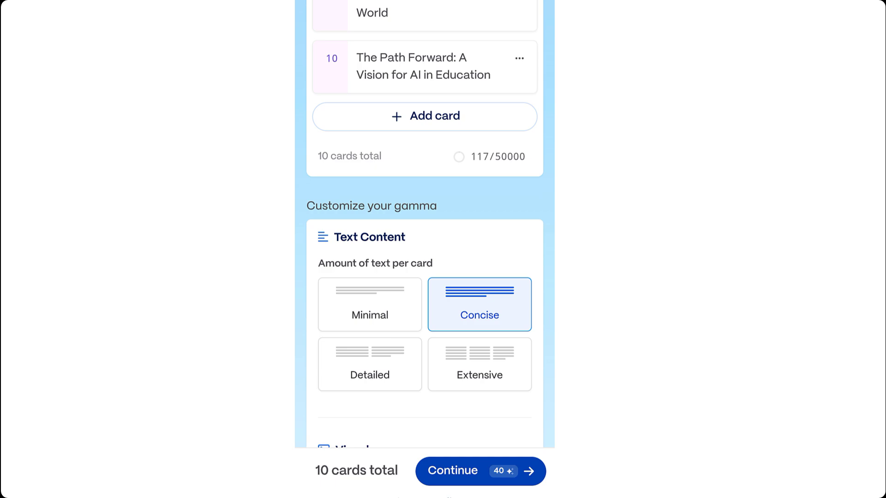
scroll(529, 140, down, 2)
scroll(544, 204, down, 2)
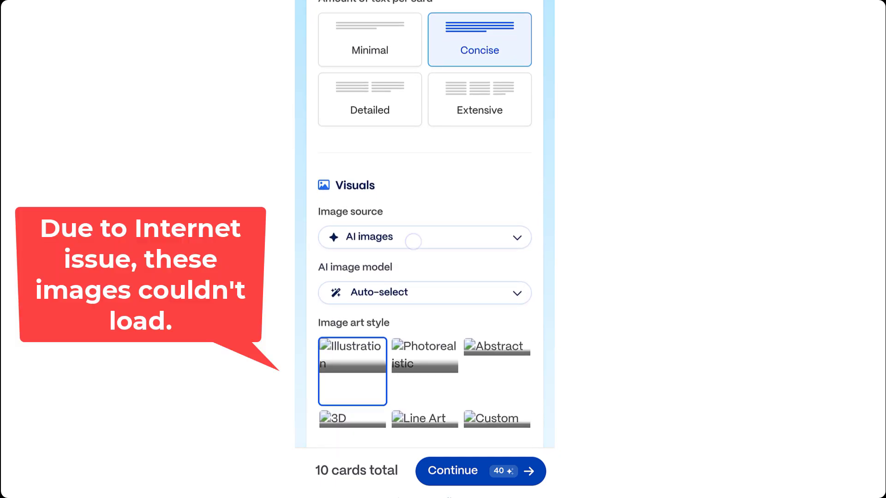
click(414, 242)
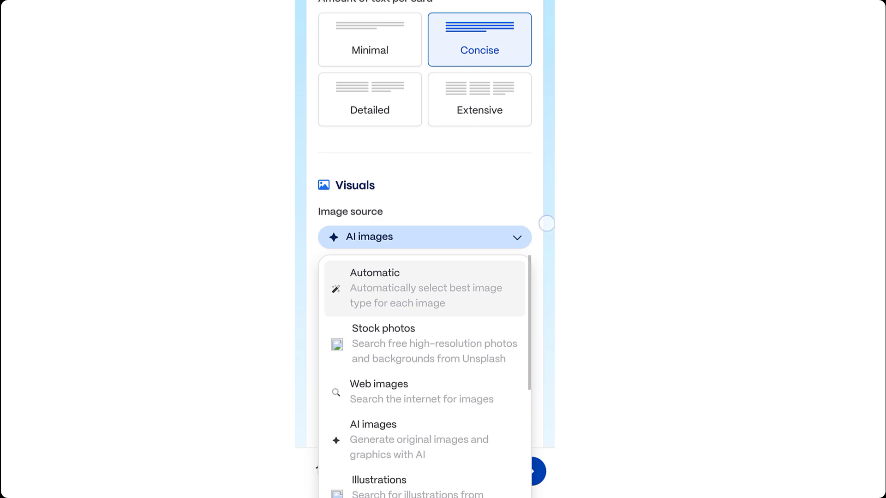
scroll(547, 223, down, 1)
click(424, 228)
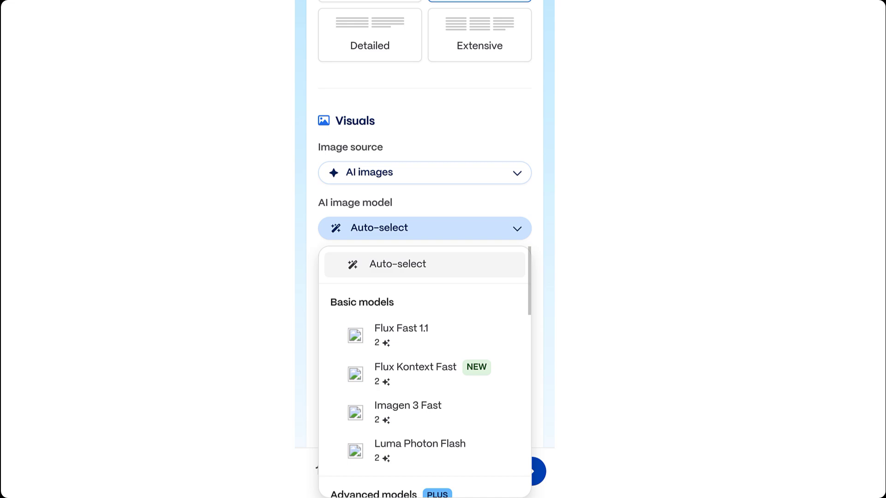
click(504, 232)
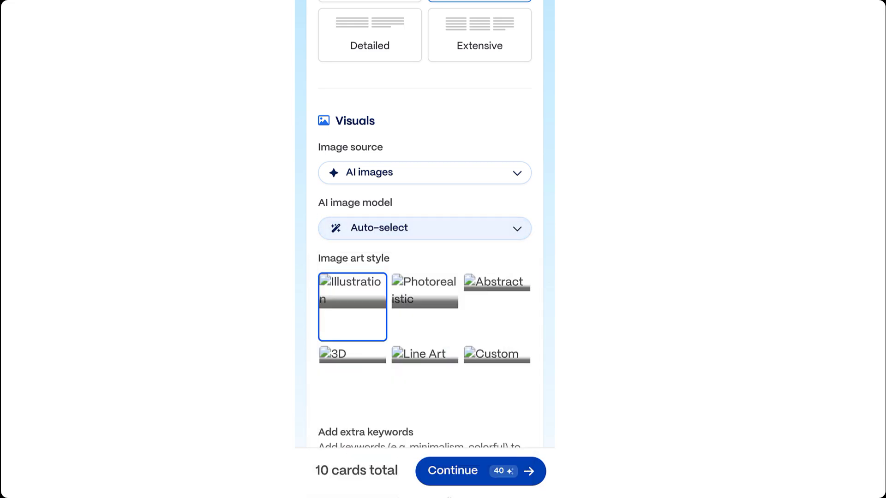
scroll(424, 249, down, 2)
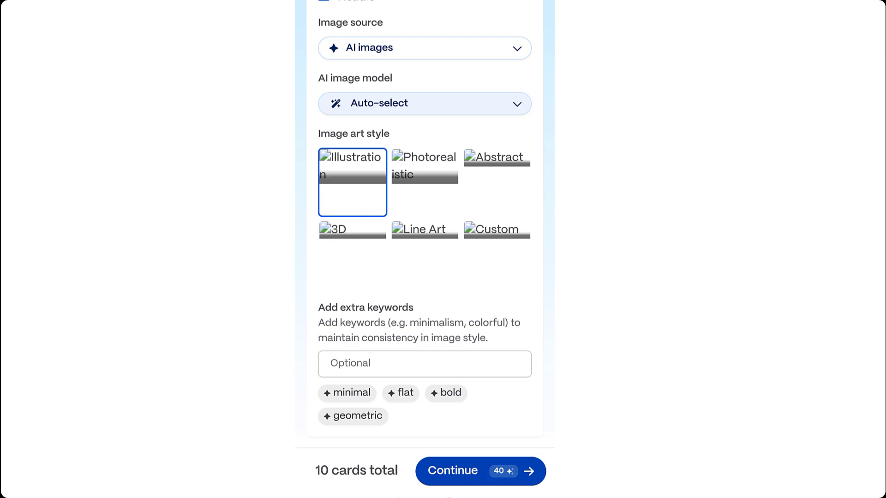
click(480, 471)
Step: Browse the theme carousel to Serene and generate the presentation with it
mouse_move(492, 260)
mouse_down()
mouse_move(342, 259)
mouse_move(479, 263)
mouse_up()
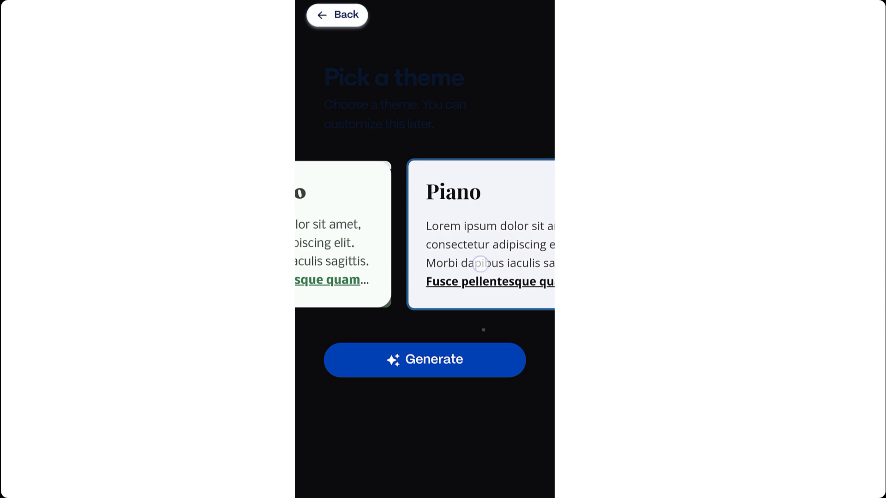
drag(370, 262, 457, 264)
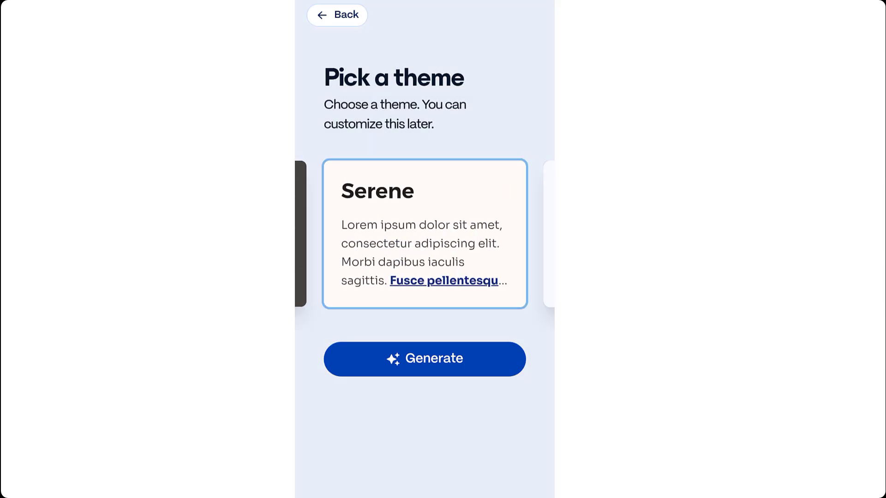
click(431, 364)
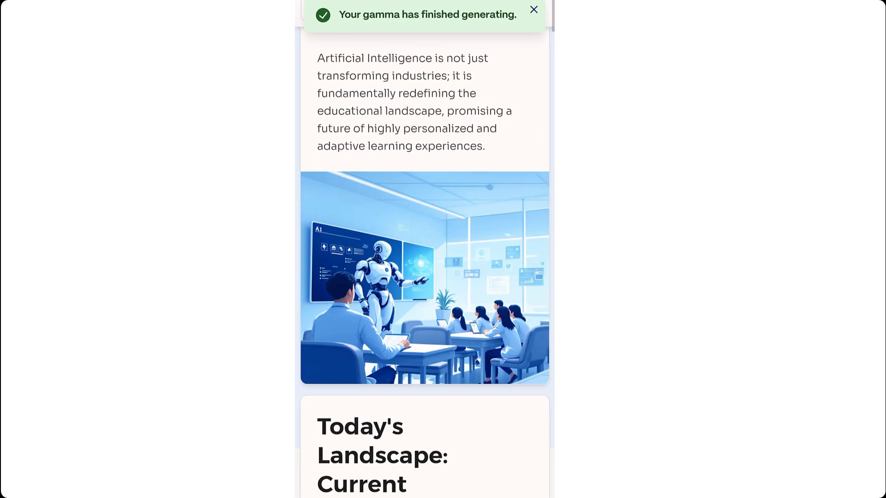
scroll(425, 250, down, 5)
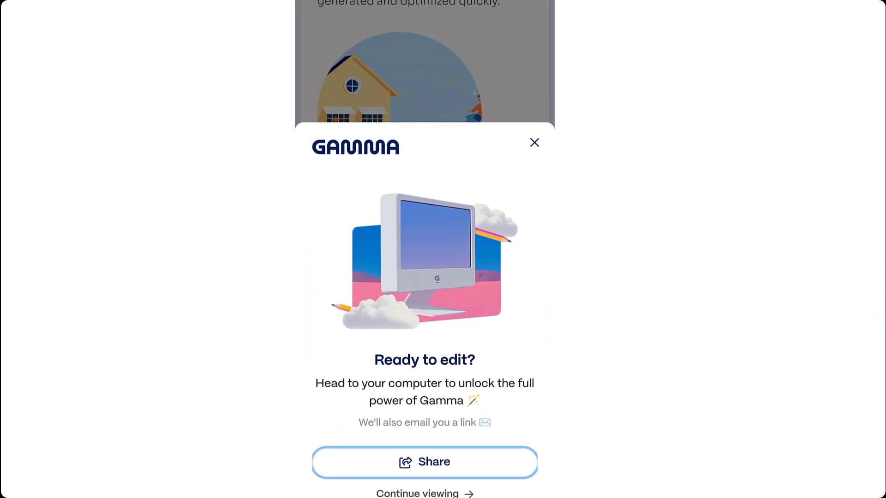
Step: Close the 'Ready to edit?' sheet to reveal 'The AI Revolution: Reshaping Future Education'
click(535, 143)
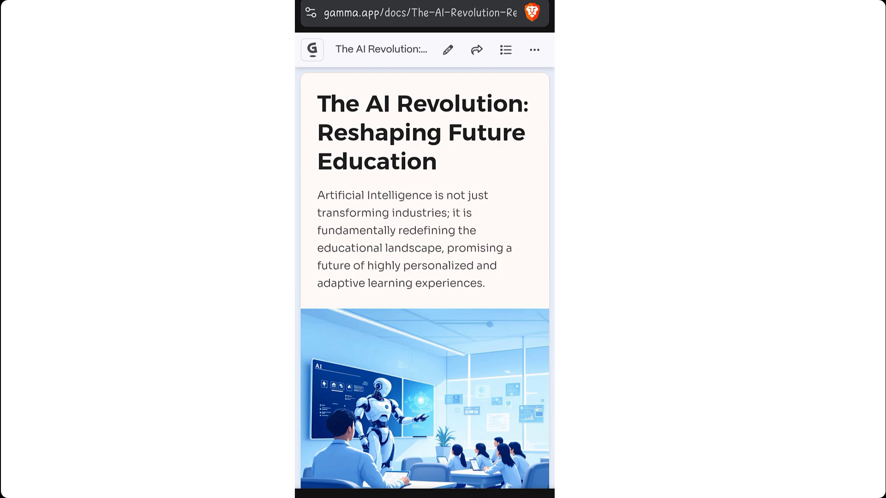
Step: Export the deck to PDF from the options menu and open the 1.75 MB download
click(535, 49)
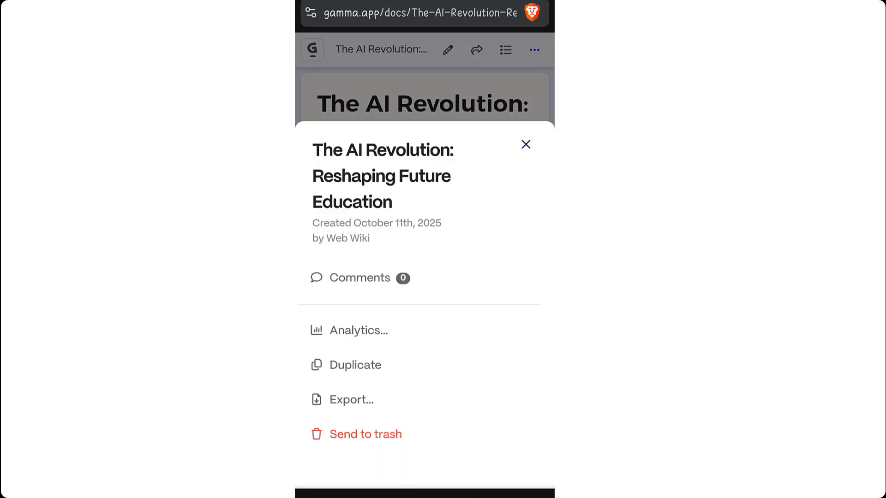
click(351, 323)
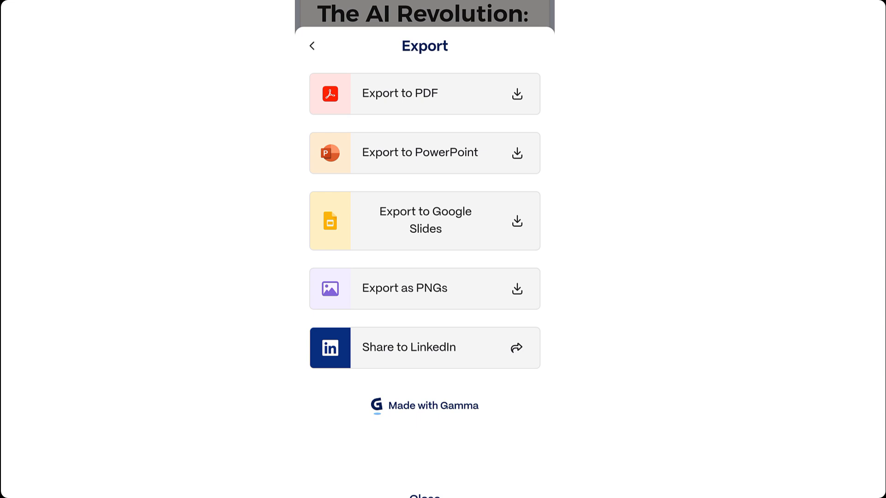
click(365, 45)
click(517, 93)
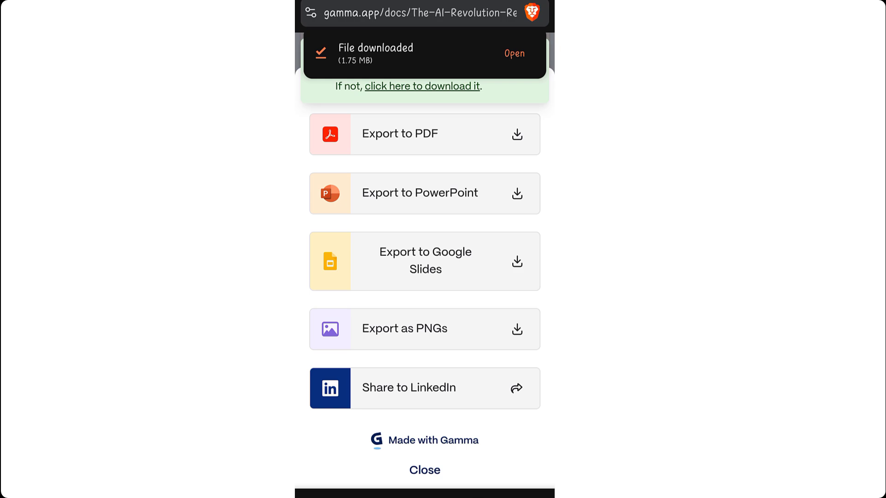
click(514, 54)
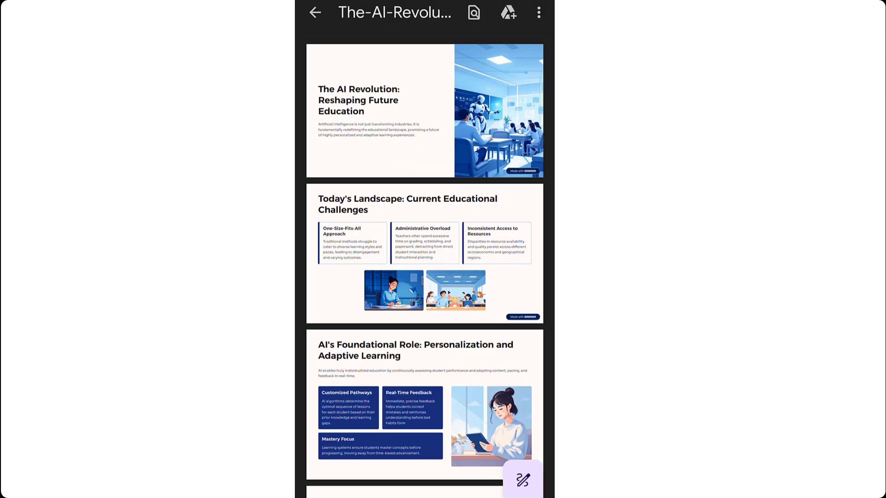
scroll(424, 250, down, 5)
scroll(424, 249, down, 5)
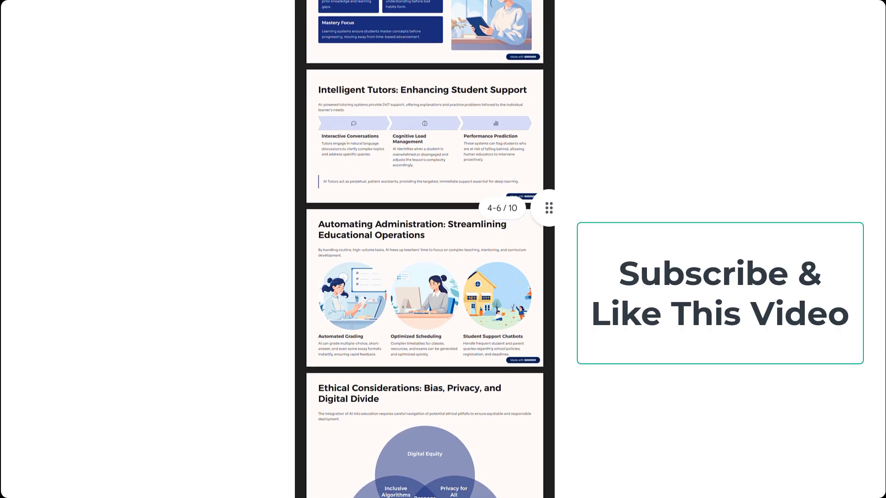
scroll(425, 249, down, 2)
scroll(424, 249, down, 5)
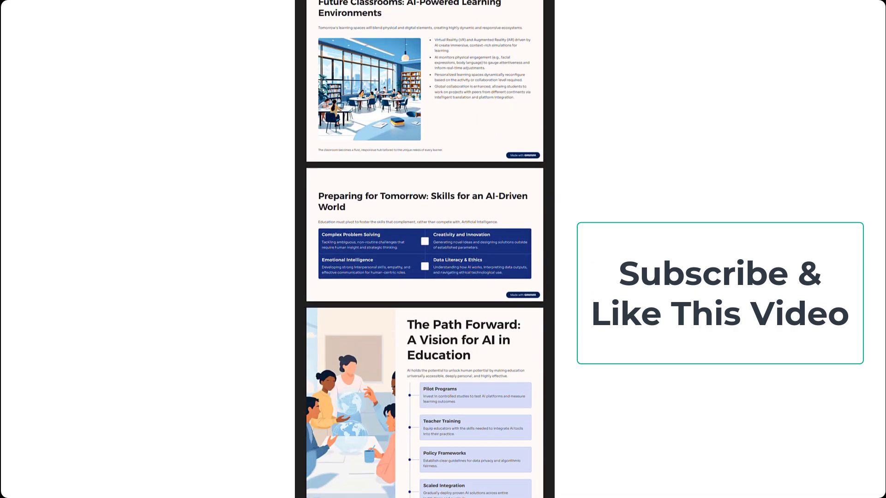
scroll(424, 249, up, 10)
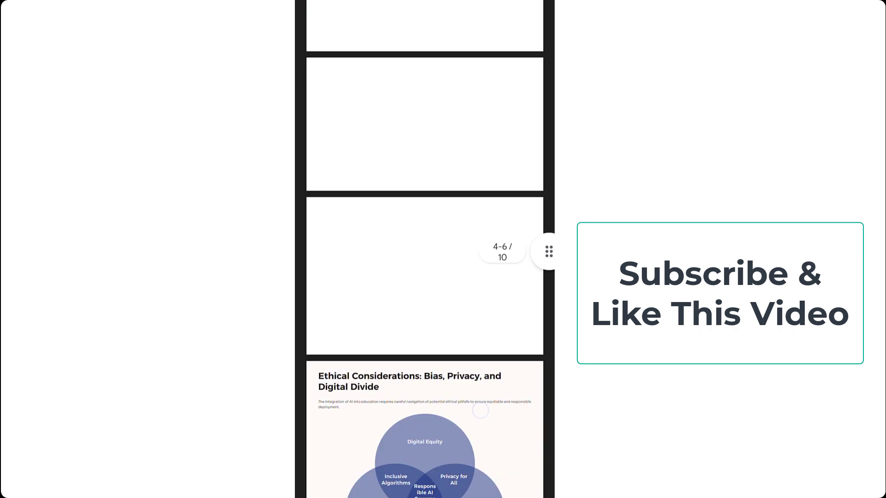
scroll(425, 249, up, 10)
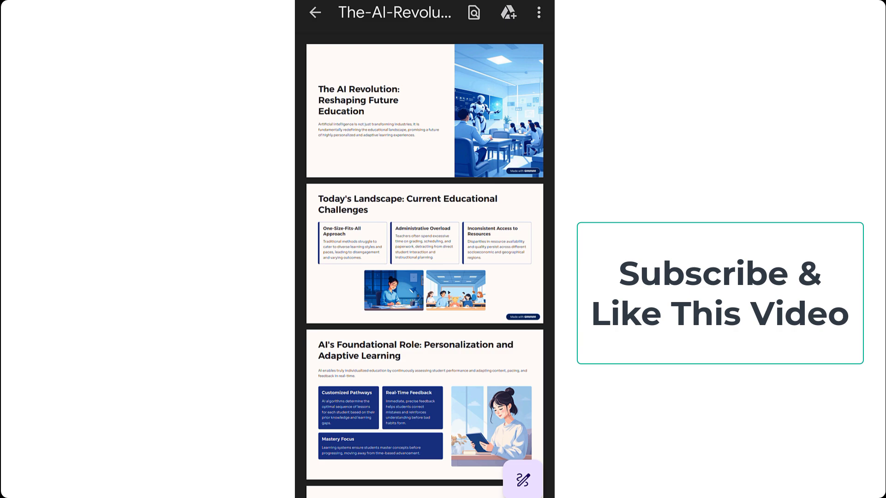